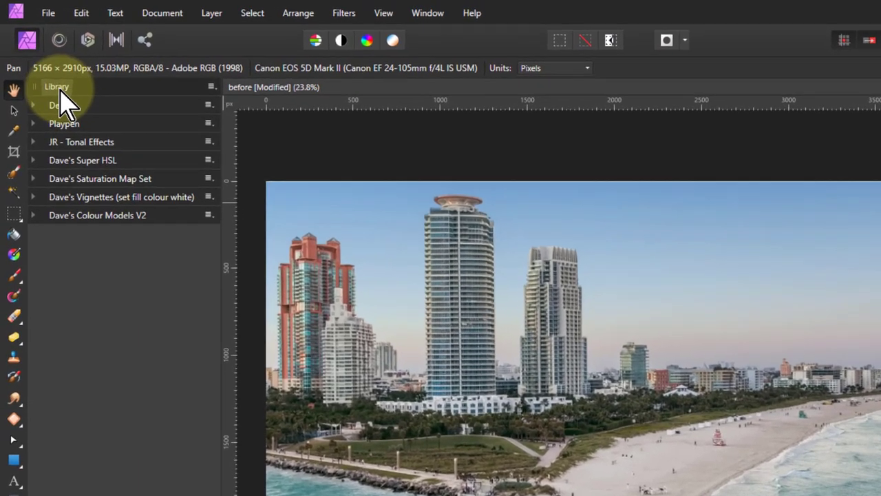
# Step: Import the Partial TST .afmacros file into the Library with Import Macros
pyautogui.click(210, 87)
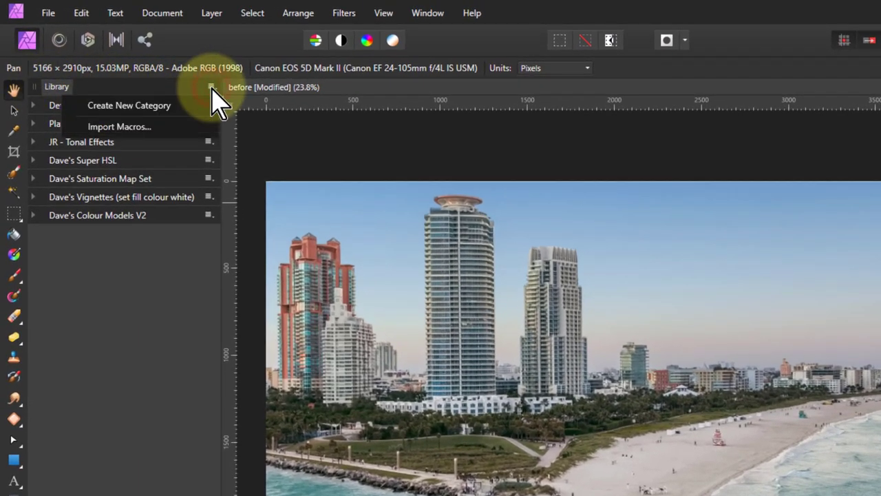
pyautogui.click(131, 127)
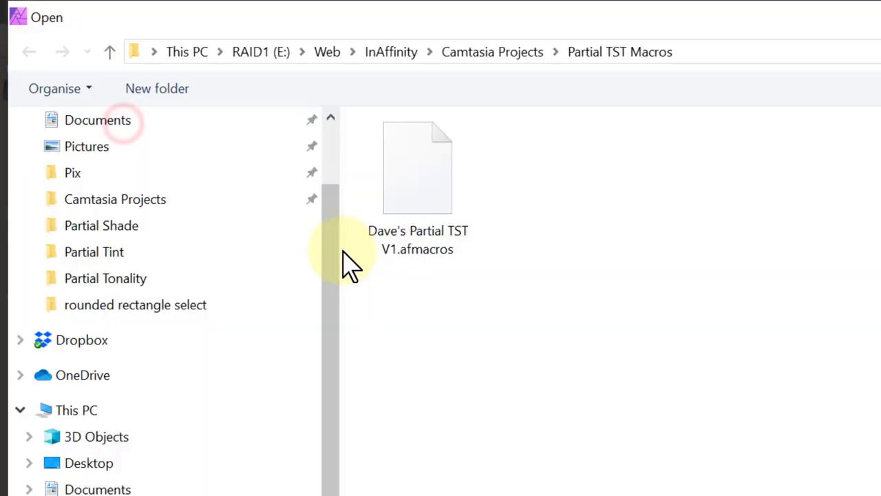
pyautogui.click(415, 253)
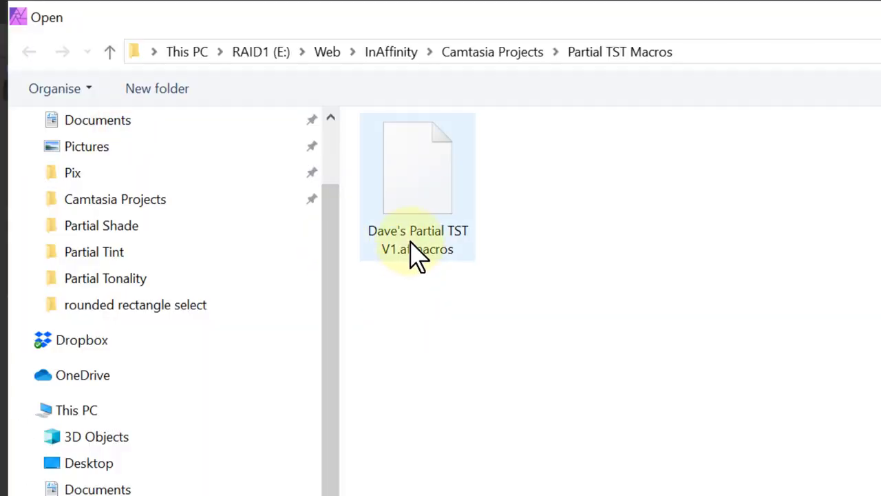
pyautogui.doubleClick(421, 186)
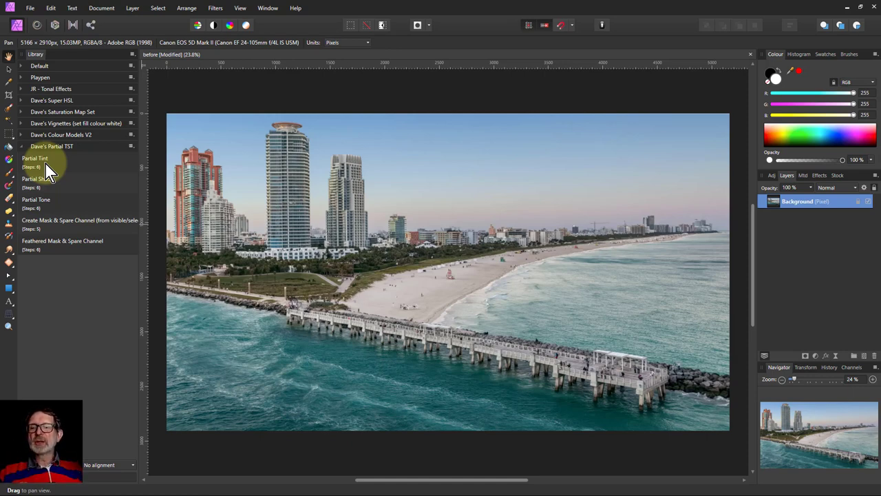
# Step: Run the Partial Tone macro and open its layer's Live Procedural Texture settings
pyautogui.click(46, 207)
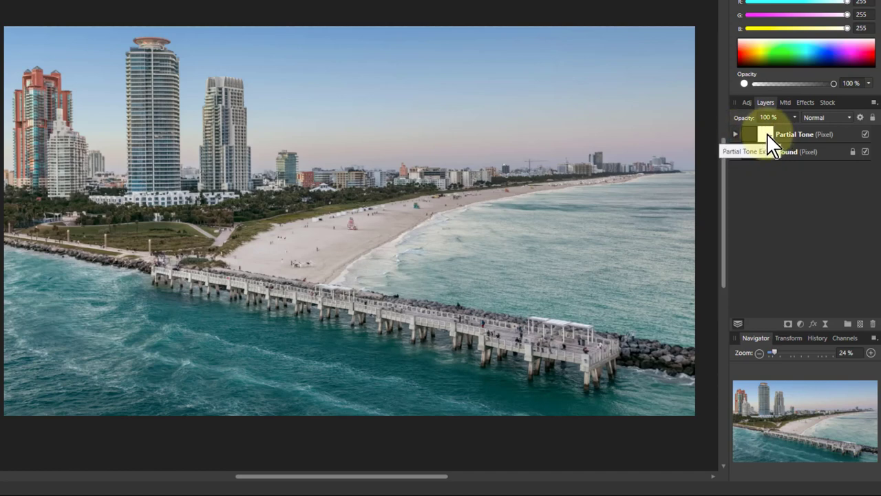
pyautogui.click(768, 137)
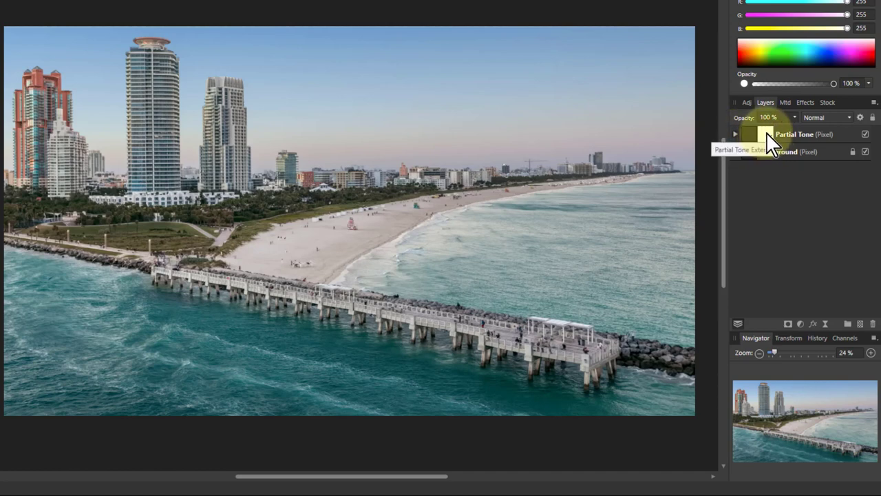
pyautogui.doubleClick(768, 136)
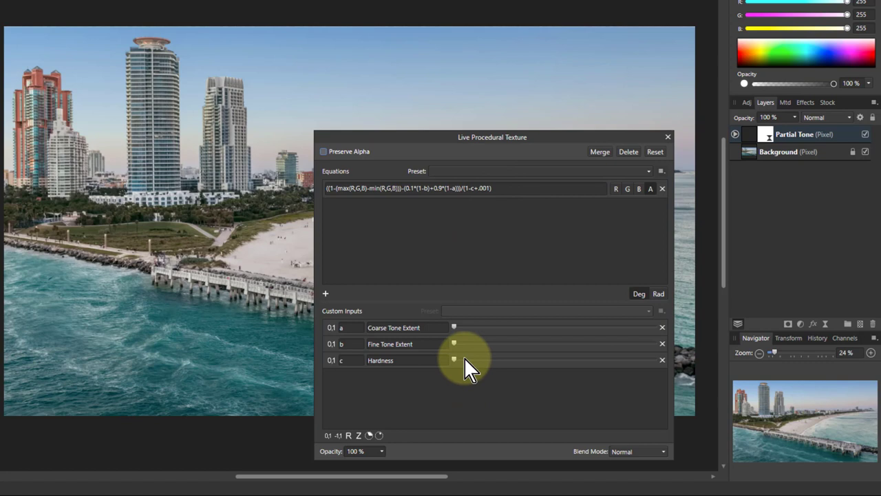
# Step: Raise Coarse Tone Extent far right and Fine Tone Extent slightly, leaving Hardness at zero
pyautogui.moveTo(423, 146); pyautogui.dragTo(440, 155)
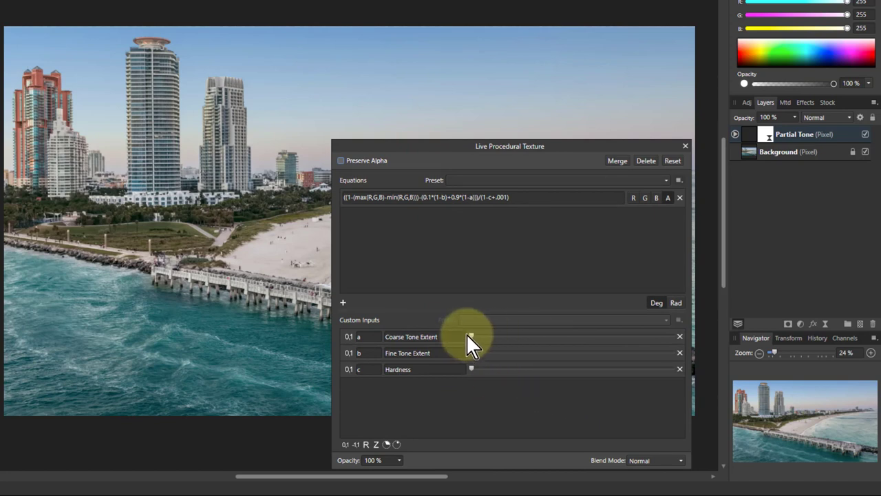
pyautogui.moveTo(472, 335); pyautogui.dragTo(607, 339)
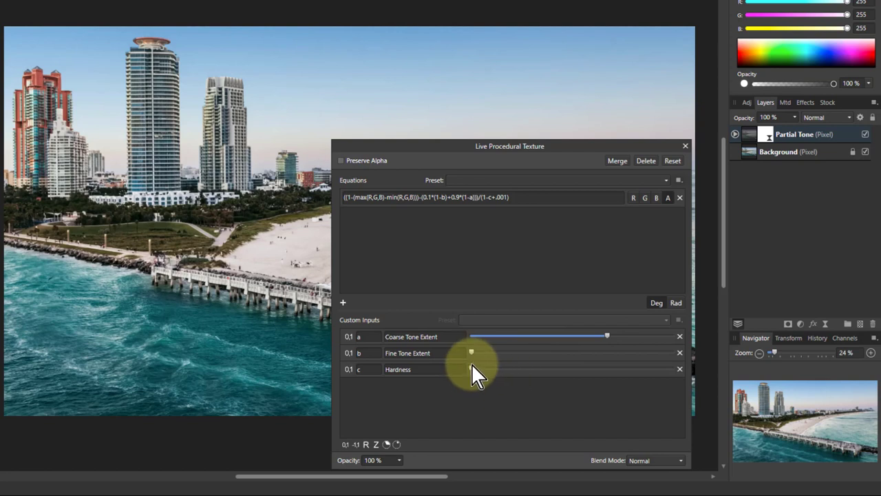
pyautogui.moveTo(473, 350)
pyautogui.mouseDown()
pyautogui.moveTo(601, 354)
pyautogui.moveTo(482, 354)
pyautogui.mouseUp()
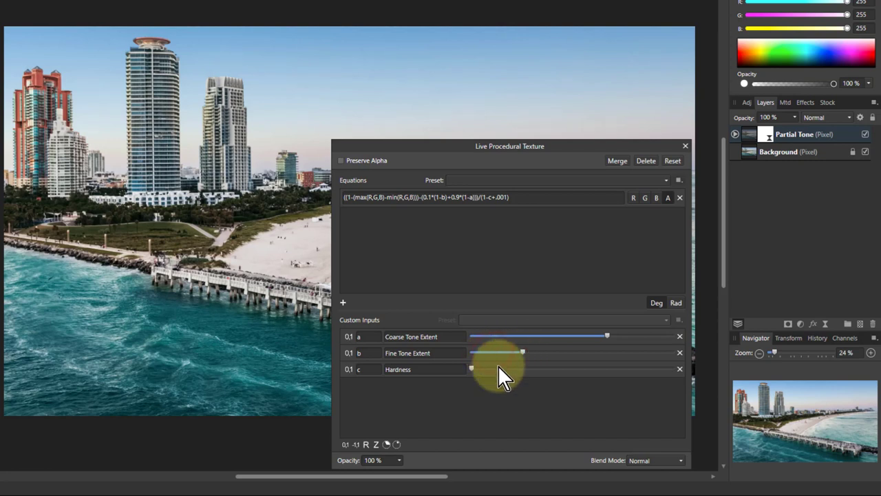
pyautogui.moveTo(472, 367)
pyautogui.mouseDown()
pyautogui.moveTo(652, 369)
pyautogui.moveTo(470, 368)
pyautogui.mouseUp()
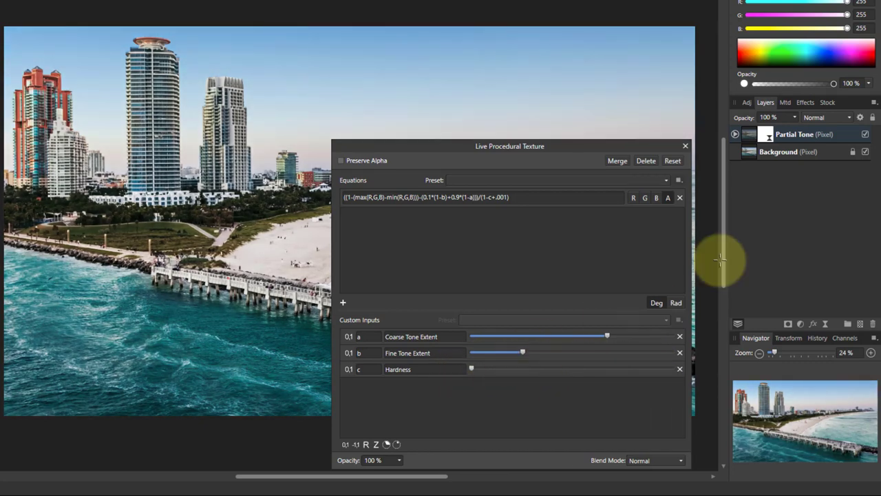
# Step: Hide the Background and compare Coarse Tone Extent and Hardness values on the tone mask
pyautogui.click(865, 151)
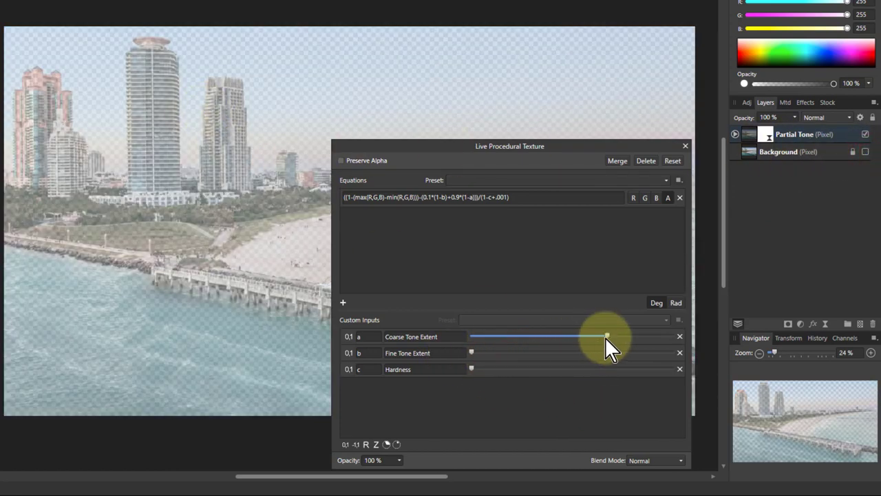
pyautogui.moveTo(606, 337); pyautogui.dragTo(467, 339)
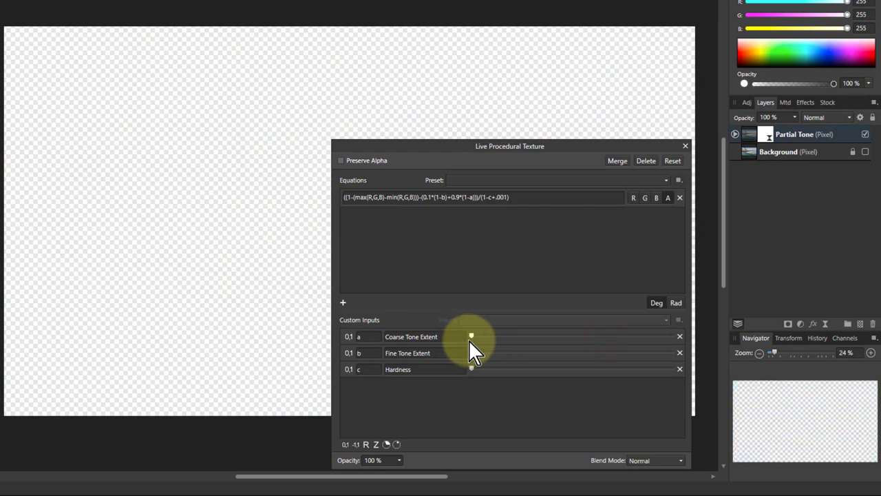
pyautogui.moveTo(480, 339); pyautogui.dragTo(578, 338)
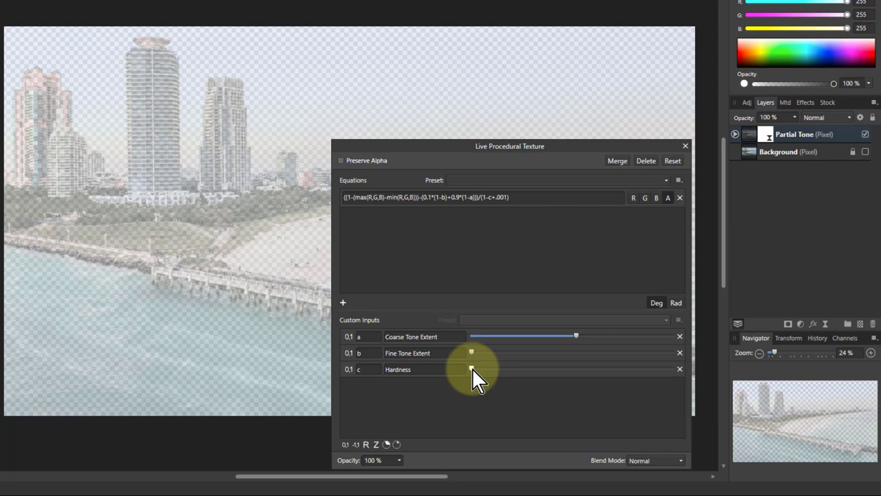
pyautogui.moveTo(472, 369); pyautogui.dragTo(676, 370)
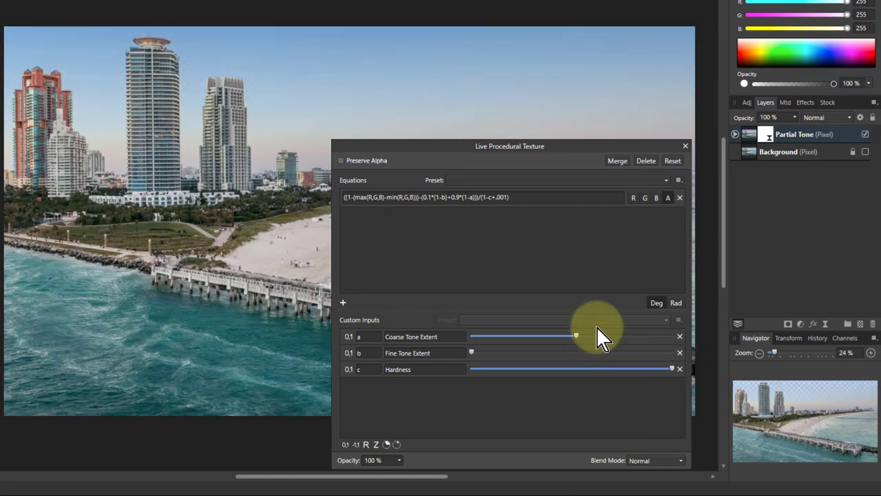
pyautogui.moveTo(539, 338); pyautogui.dragTo(479, 336)
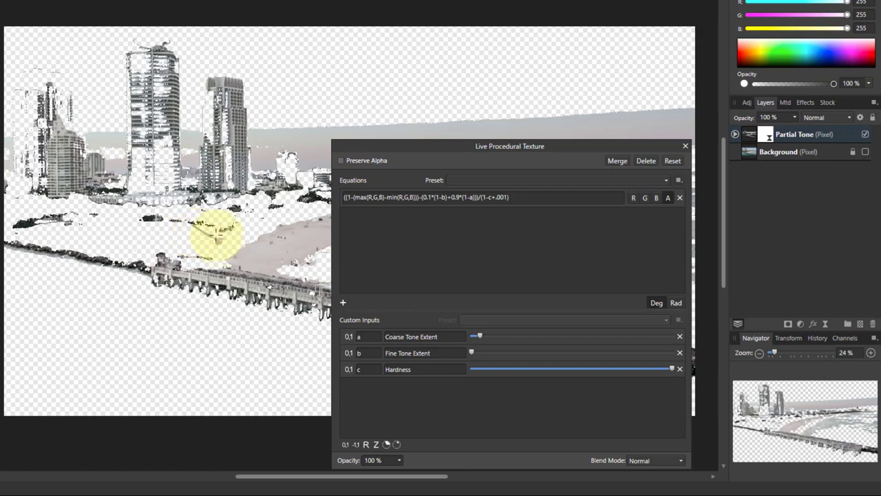
pyautogui.moveTo(481, 336); pyautogui.dragTo(507, 337)
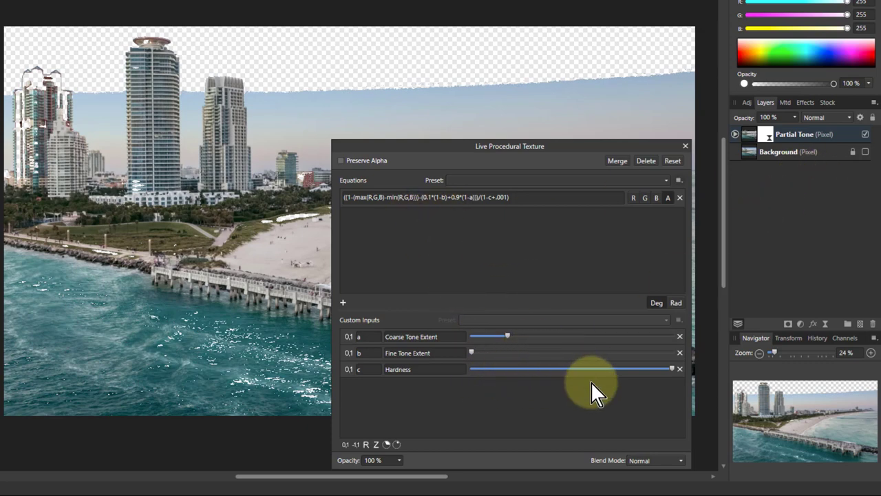
# Step: Settle on minimum Hardness, high Coarse Tone Extent and partway Fine Tone Extent
pyautogui.moveTo(652, 370); pyautogui.dragTo(448, 372)
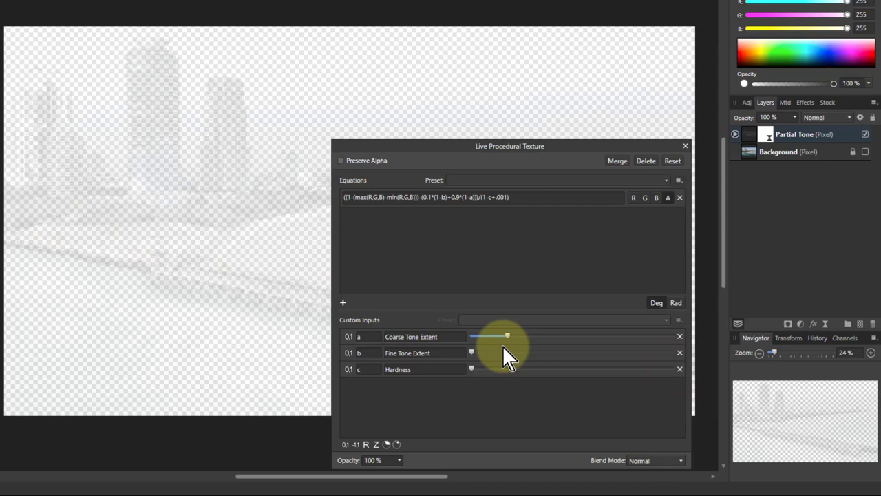
pyautogui.moveTo(515, 342); pyautogui.dragTo(592, 336)
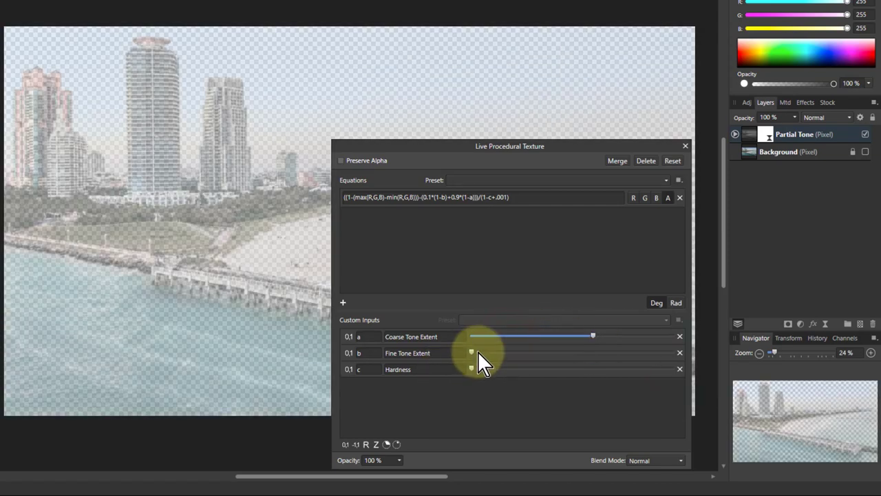
pyautogui.moveTo(472, 353); pyautogui.dragTo(518, 353)
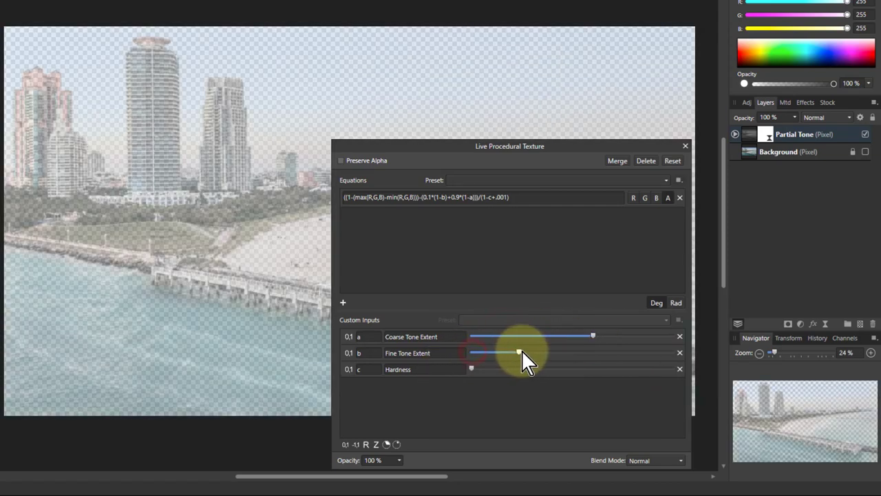
pyautogui.click(764, 136)
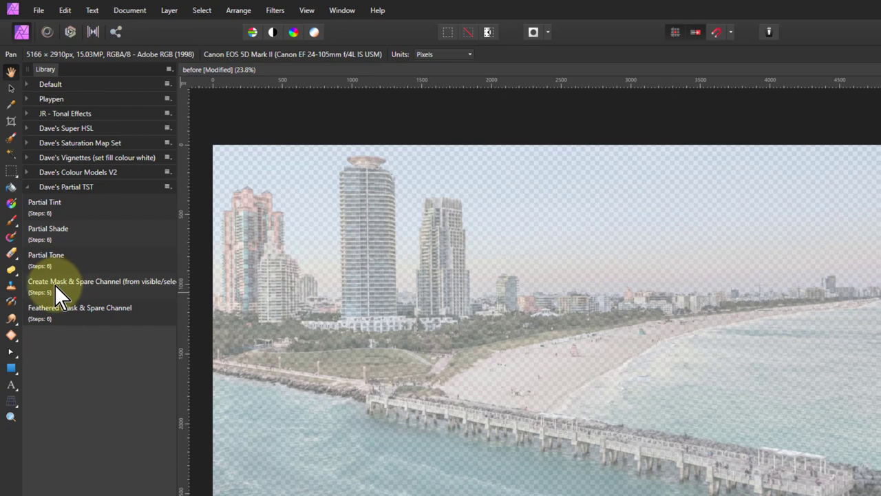
pyautogui.click(54, 284)
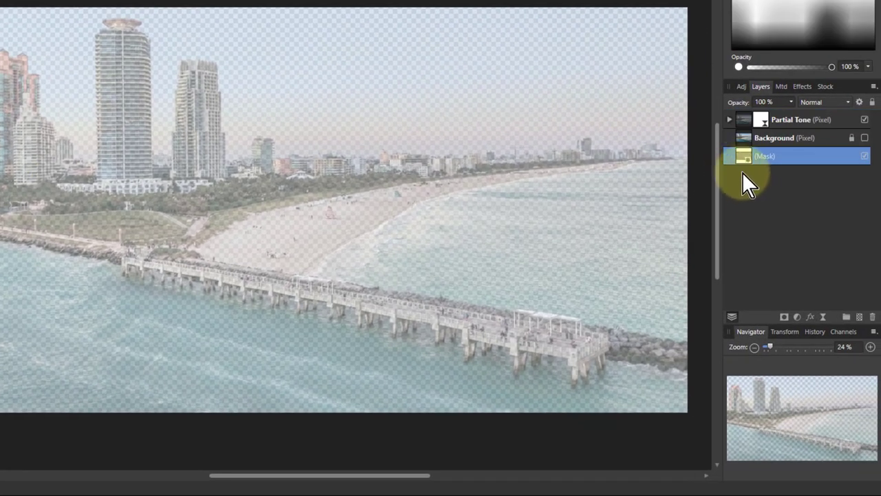
pyautogui.click(750, 165)
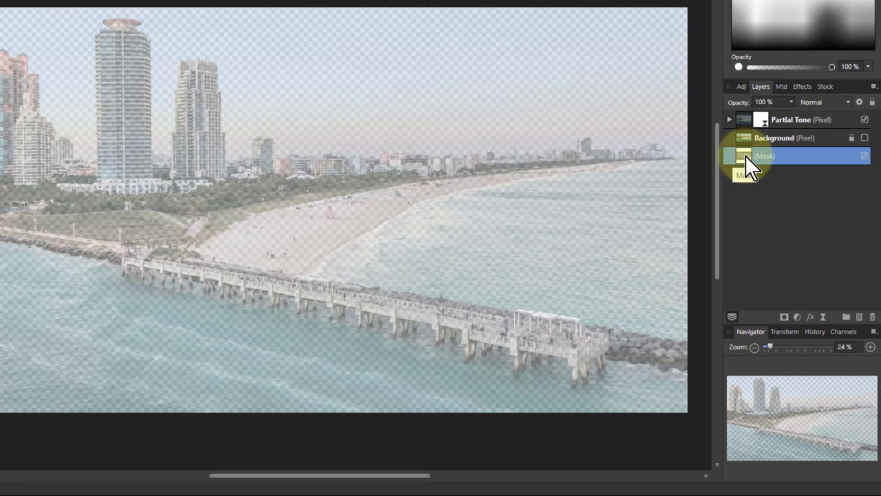
pyautogui.moveTo(741, 155); pyautogui.dragTo(863, 141)
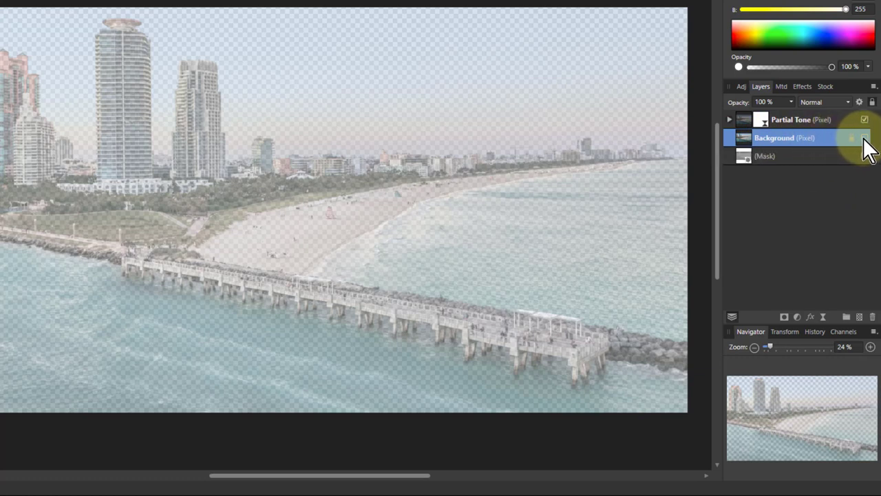
pyautogui.click(864, 137)
pyautogui.click(864, 120)
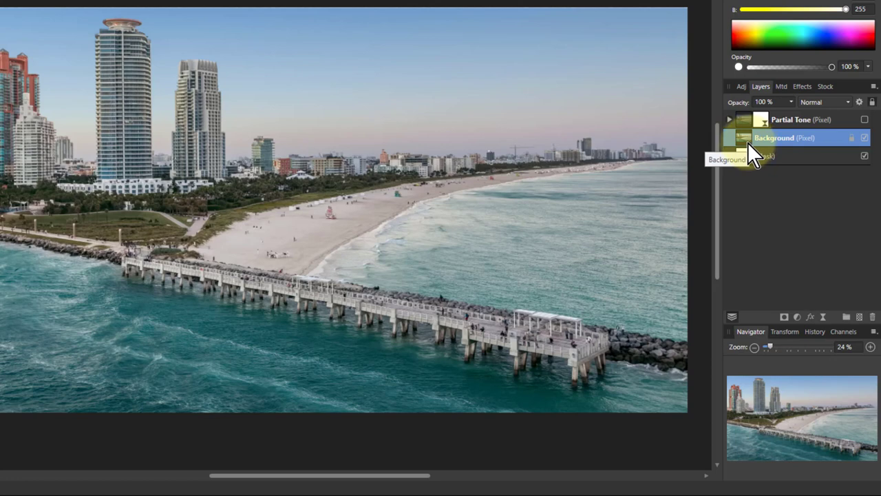
pyautogui.moveTo(748, 143); pyautogui.dragTo(736, 174)
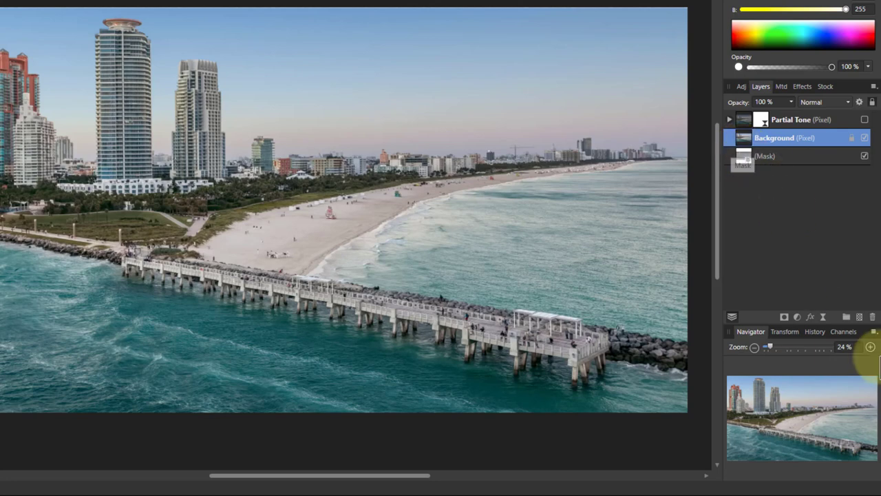
pyautogui.click(843, 331)
pyautogui.scroll(-1, 798, 398)
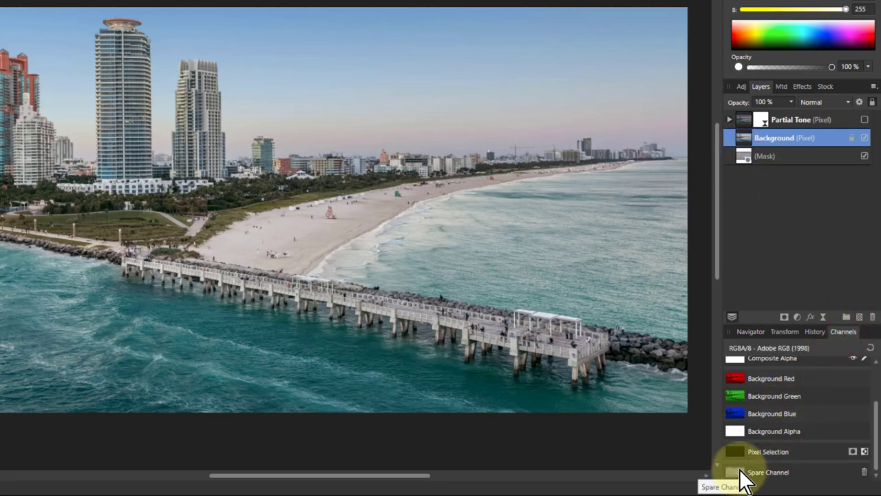
# Step: Add a Curves adjustment and pull its master curve down to darken the photo
pyautogui.click(797, 316)
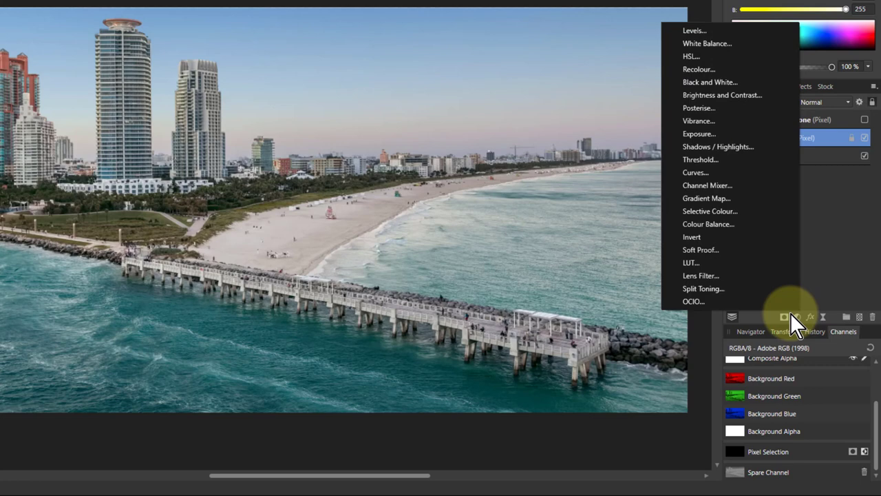
pyautogui.click(717, 172)
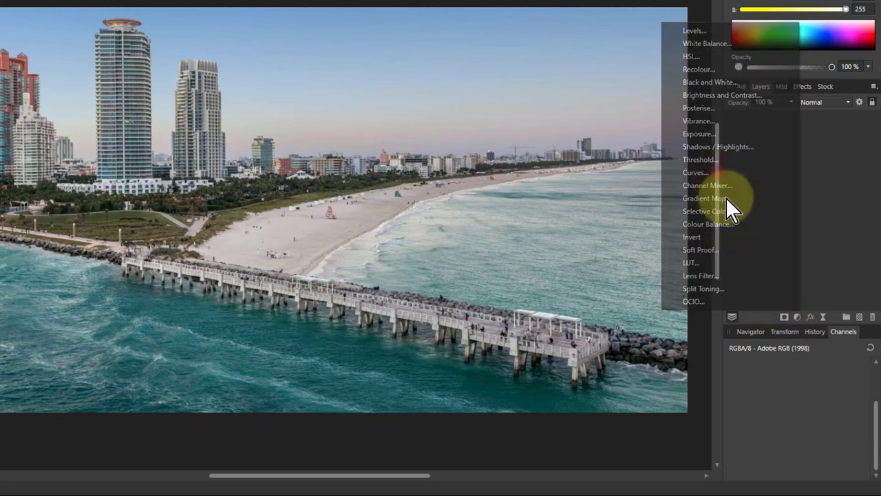
pyautogui.moveTo(549, 173); pyautogui.dragTo(491, 161)
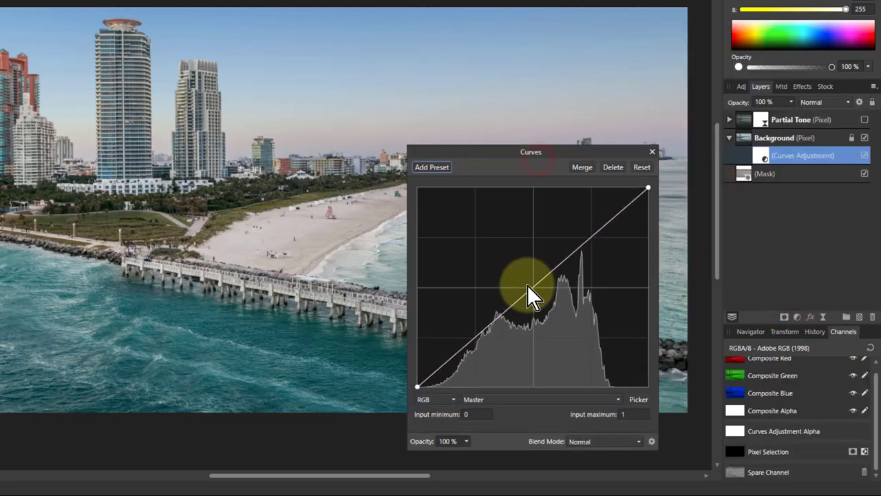
pyautogui.moveTo(527, 285); pyautogui.dragTo(569, 281)
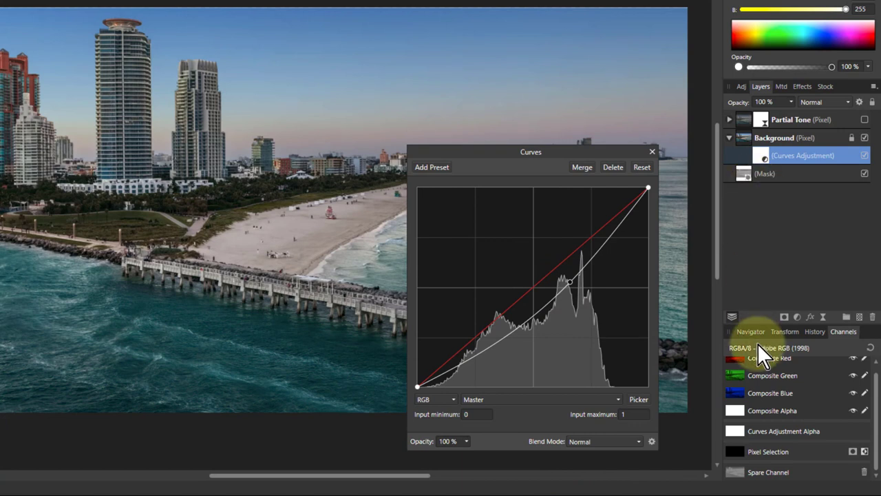
# Step: Load the Spare Channel into the Curves adjustment's alpha and bend the curve down further
pyautogui.rightClick(735, 475)
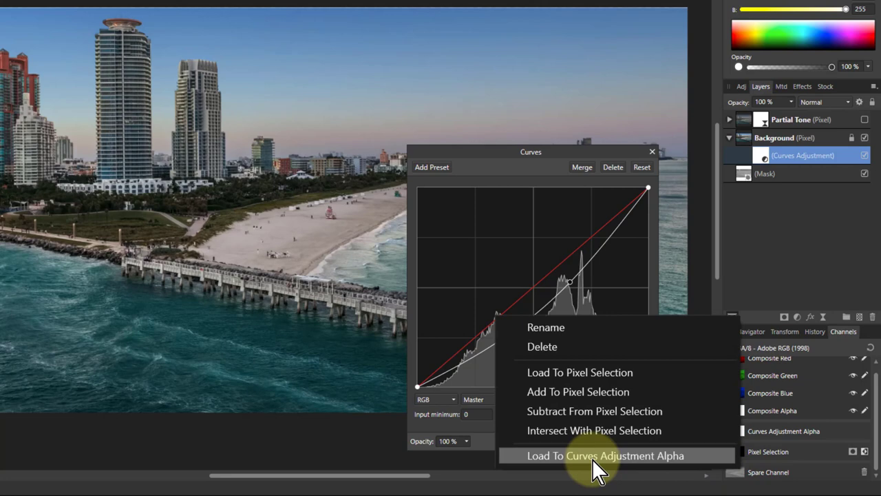
pyautogui.click(571, 458)
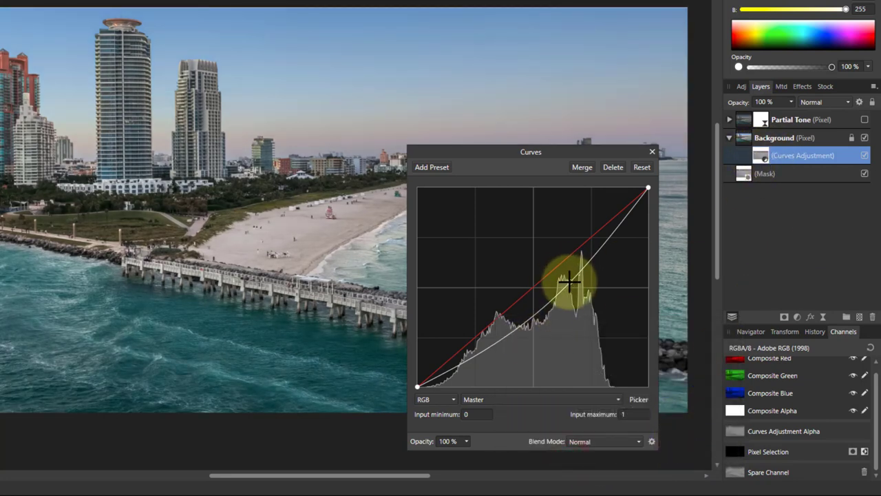
pyautogui.moveTo(570, 281); pyautogui.dragTo(566, 312)
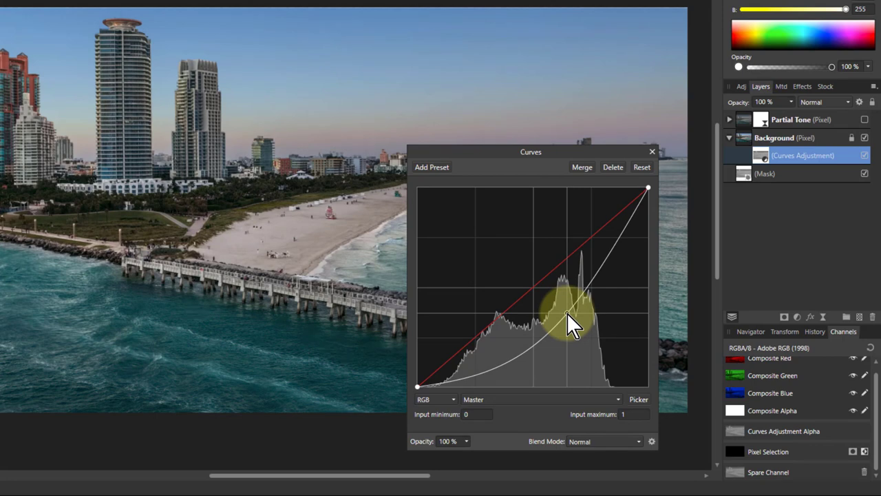
pyautogui.moveTo(566, 313)
pyautogui.mouseDown()
pyautogui.moveTo(513, 261)
pyautogui.moveTo(563, 304)
pyautogui.mouseUp()
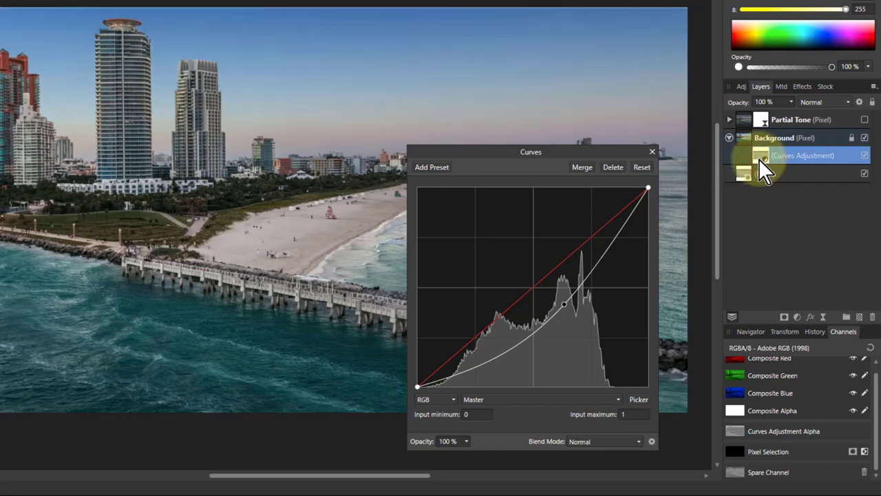
pyautogui.click(565, 309)
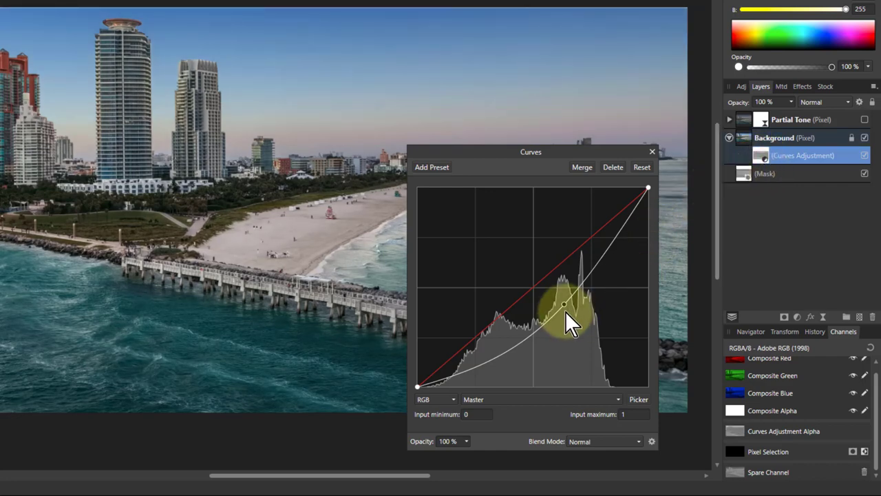
pyautogui.moveTo(565, 308)
pyautogui.mouseDown()
pyautogui.moveTo(521, 275)
pyautogui.moveTo(573, 327)
pyautogui.moveTo(521, 264)
pyautogui.moveTo(574, 310)
pyautogui.mouseUp()
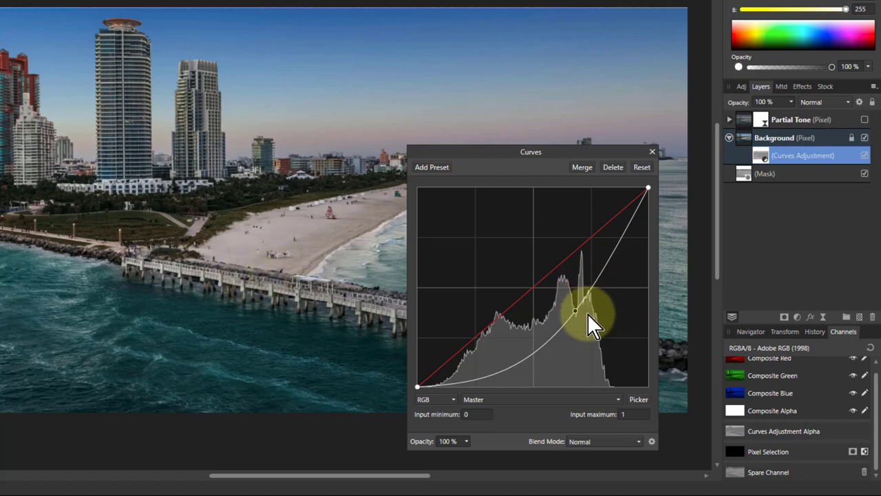
# Step: Delete the Curves adjustment, show the Partial Tone layer and hide the Background
pyautogui.click(611, 167)
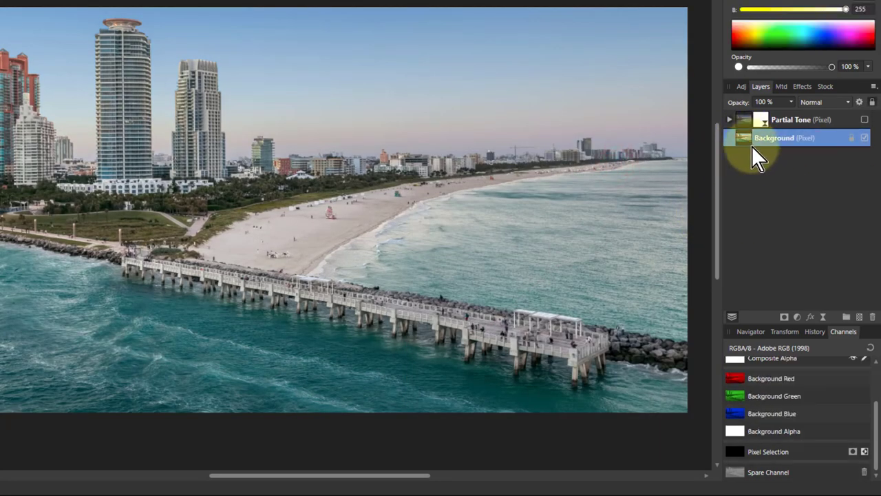
pyautogui.click(865, 119)
pyautogui.click(722, 118)
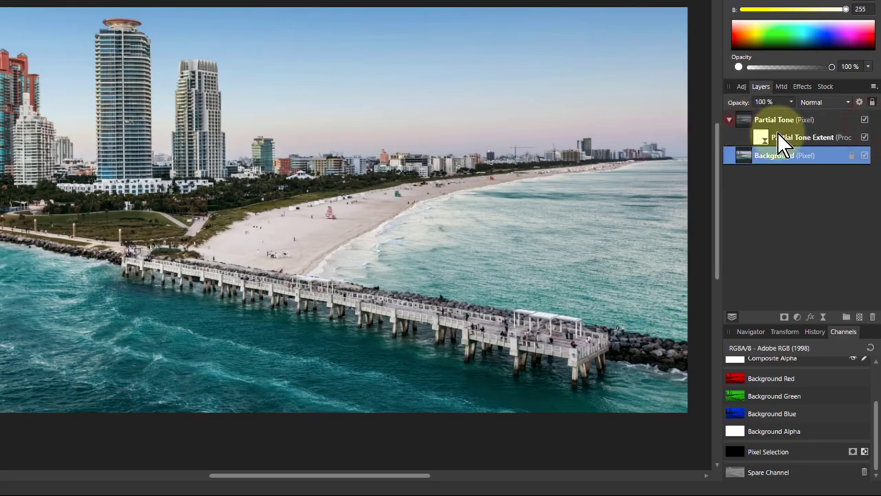
pyautogui.click(864, 155)
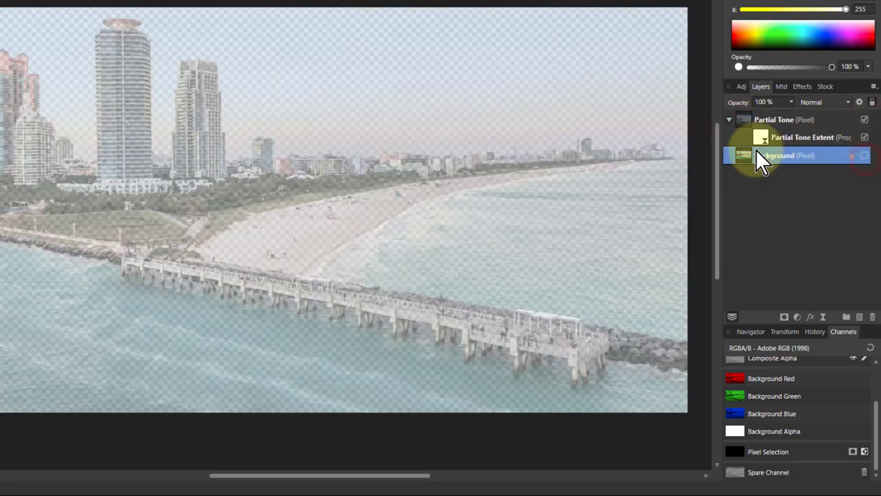
# Step: Set Partial Tone Extent Hardness almost full and lower the Coarse Tone Extent
pyautogui.doubleClick(762, 139)
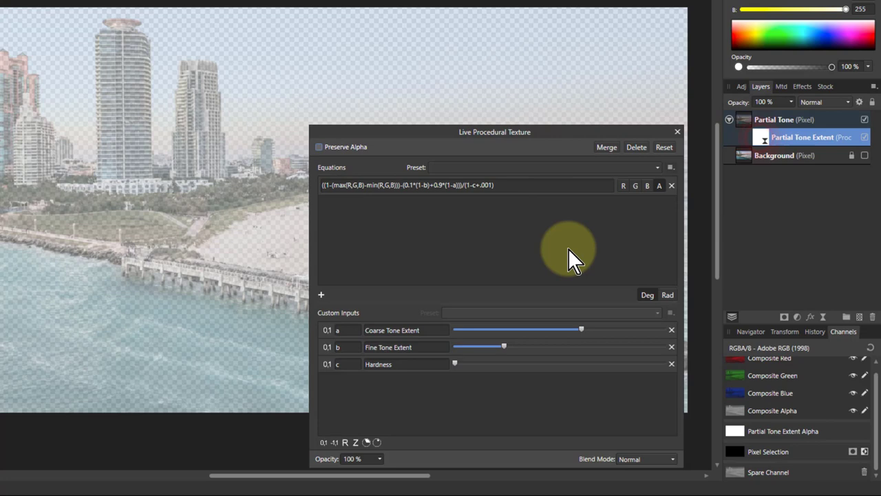
pyautogui.moveTo(457, 363); pyautogui.dragTo(668, 362)
pyautogui.moveTo(581, 330); pyautogui.dragTo(476, 331)
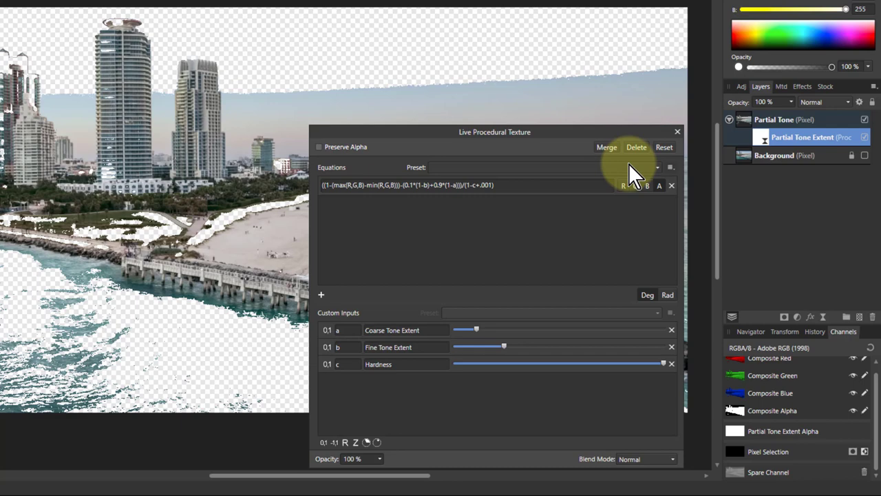
pyautogui.click(737, 121)
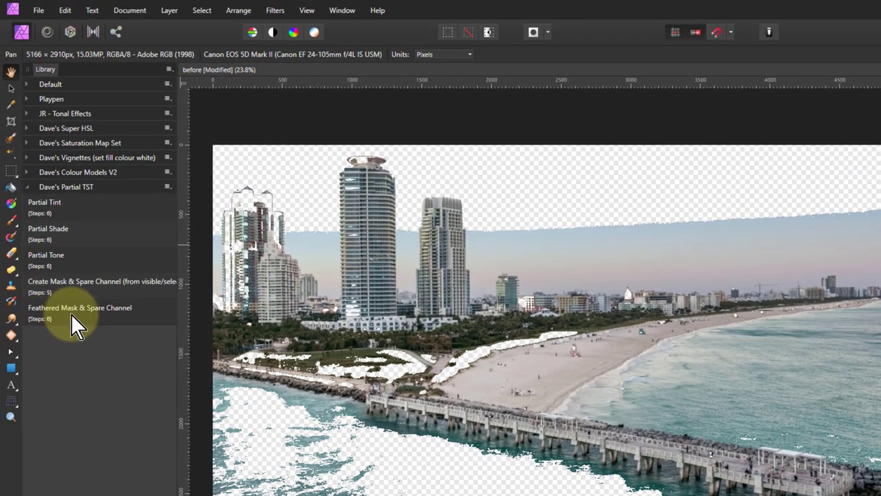
# Step: Apply the Feathered Mask & Spare Channel macro with an 89.4 px radius
pyautogui.click(72, 313)
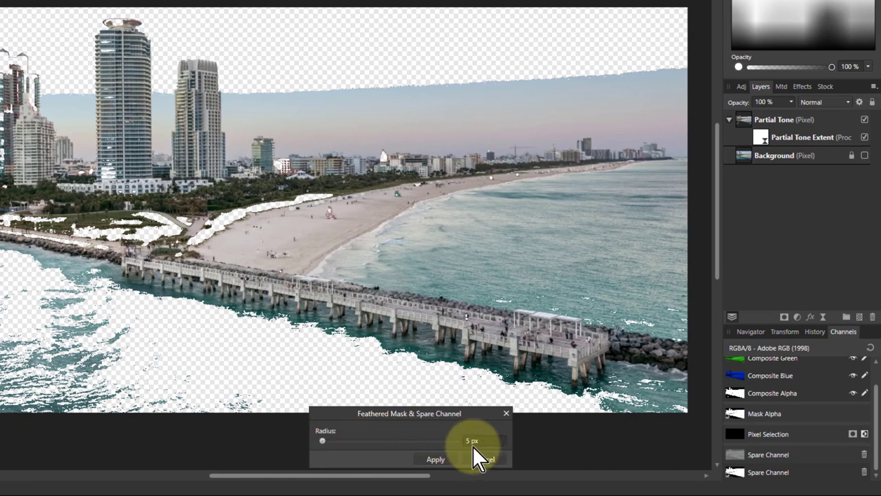
pyautogui.moveTo(323, 441); pyautogui.dragTo(333, 442)
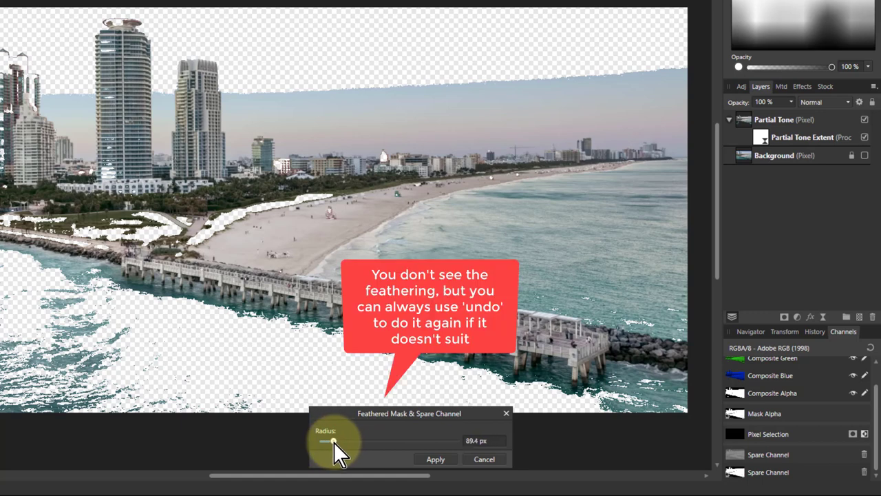
pyautogui.click(433, 460)
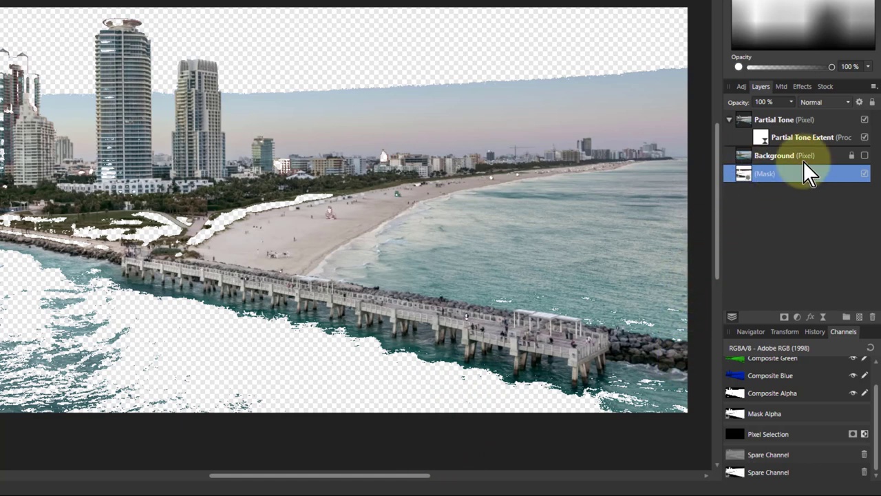
# Step: Show and select the Background, hide Partial Tone, and add a downward-bowed Curves adjustment
pyautogui.click(865, 157)
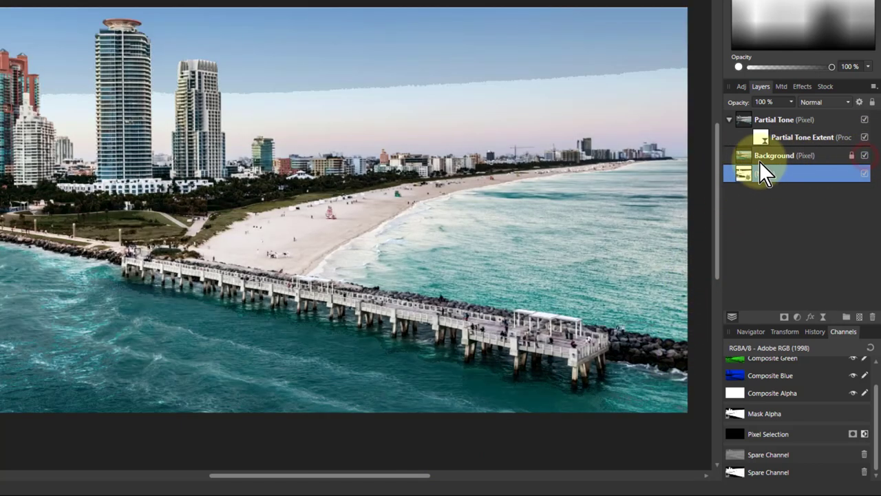
pyautogui.click(759, 158)
pyautogui.click(865, 120)
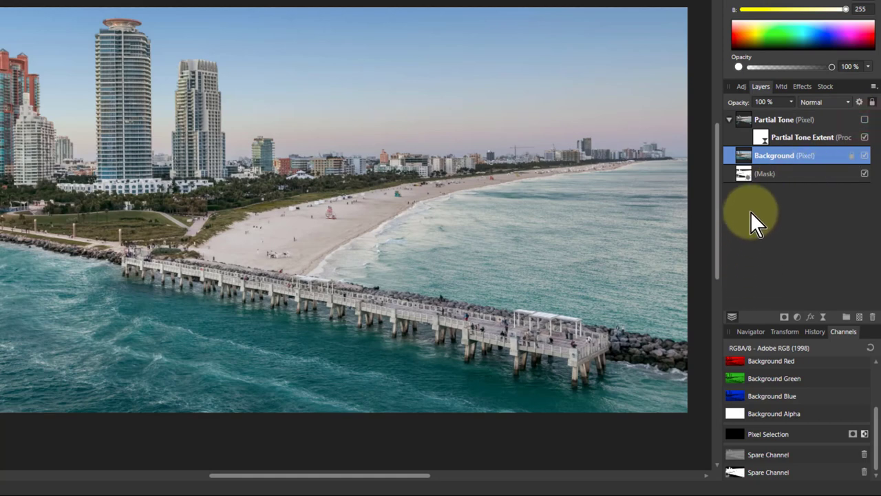
pyautogui.click(797, 316)
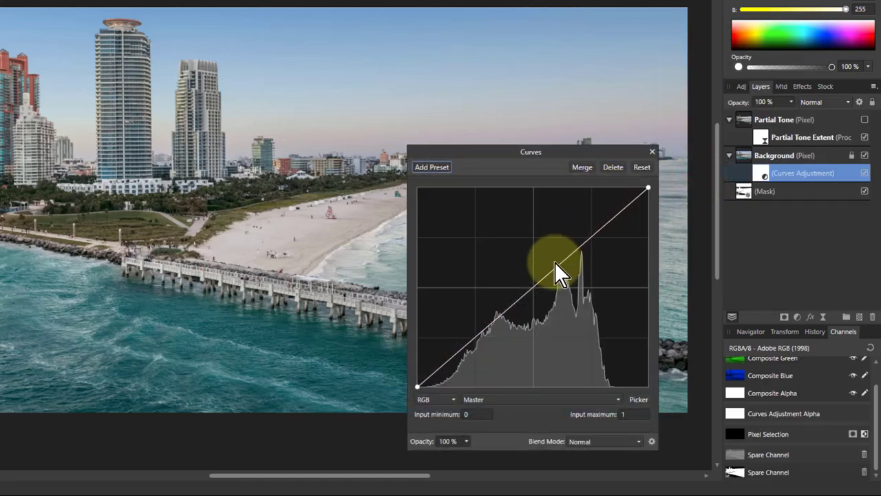
pyautogui.moveTo(541, 281); pyautogui.dragTo(557, 294)
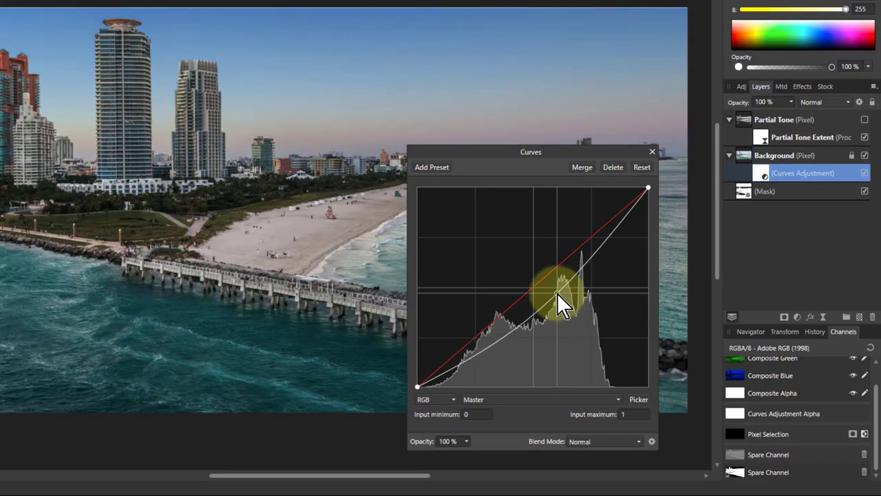
# Step: Load the newest Spare Channel into the Curves alpha and refine the curve
pyautogui.rightClick(734, 474)
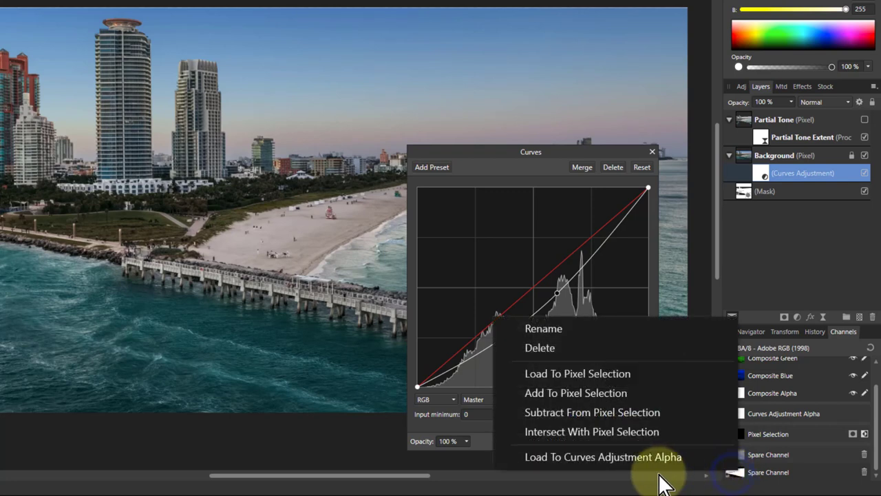
pyautogui.click(630, 457)
pyautogui.moveTo(554, 293)
pyautogui.mouseDown()
pyautogui.moveTo(516, 272)
pyautogui.moveTo(547, 303)
pyautogui.mouseUp()
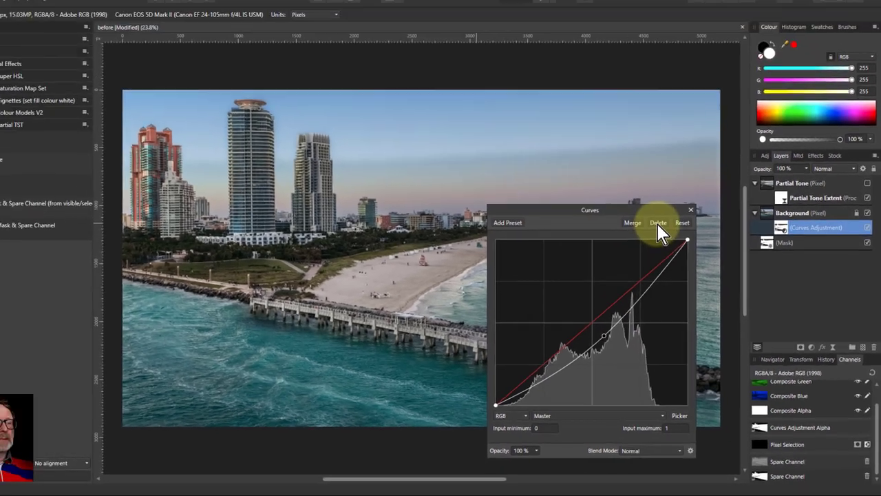
pyautogui.click(612, 167)
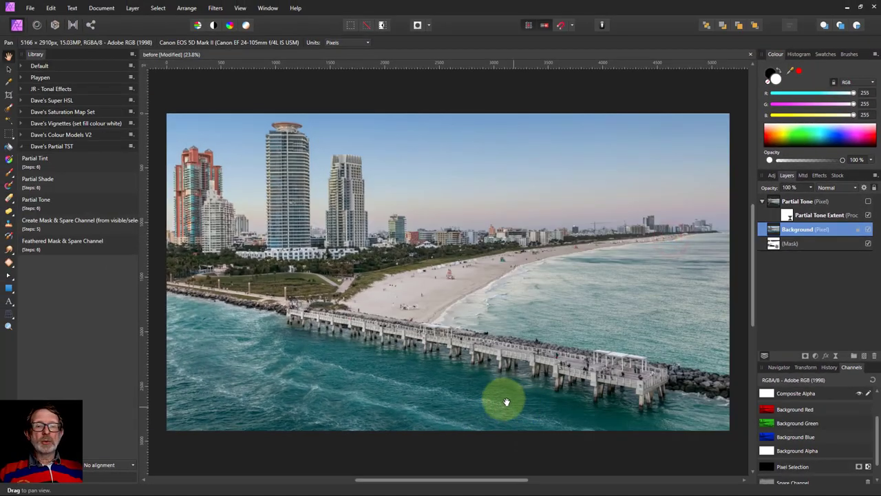